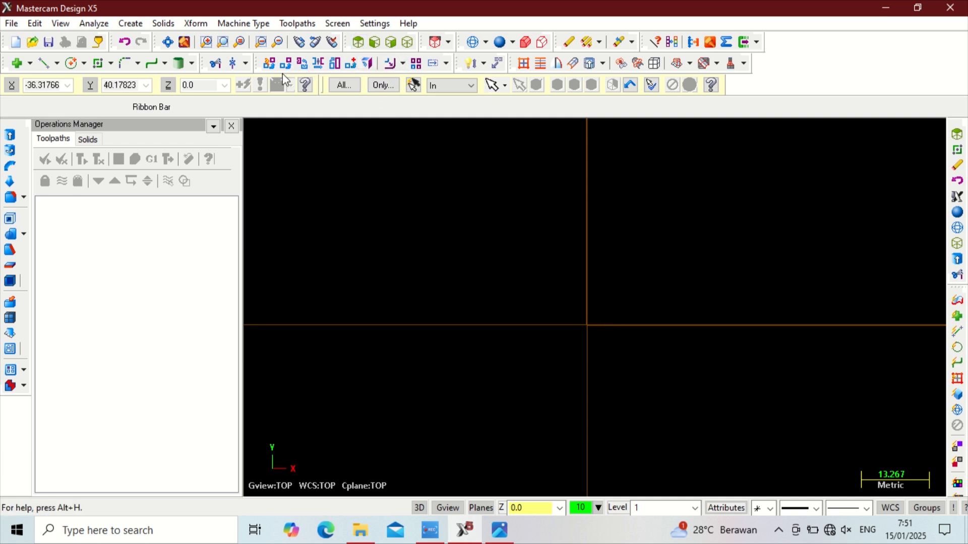
Draw a 30 mm by 30 mm rectangle centred on the origin.
left_click(98, 64)
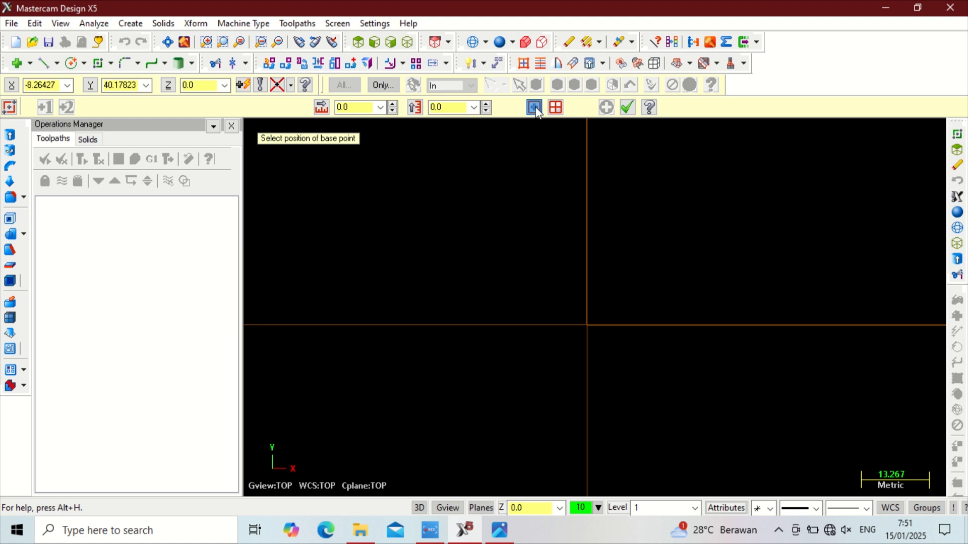
left_click(588, 326)
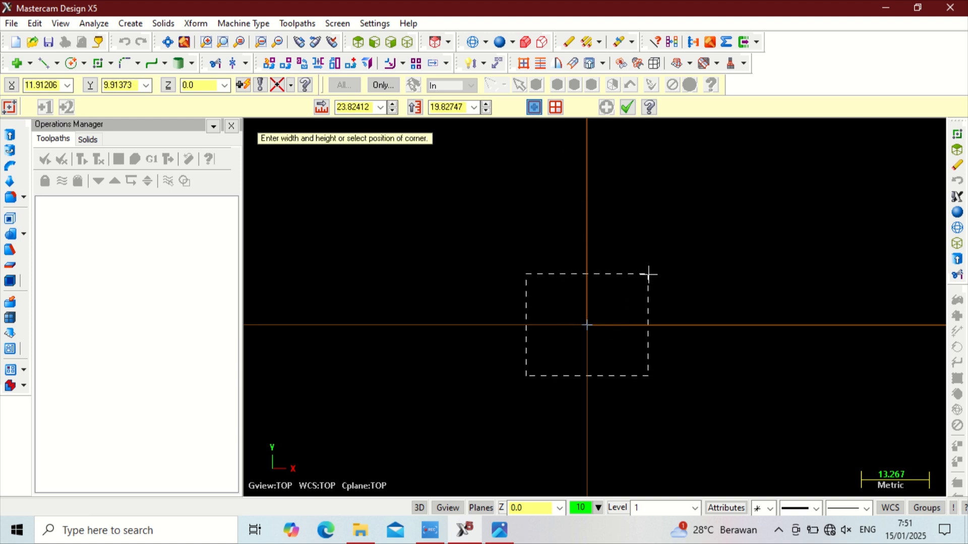
left_click(684, 223)
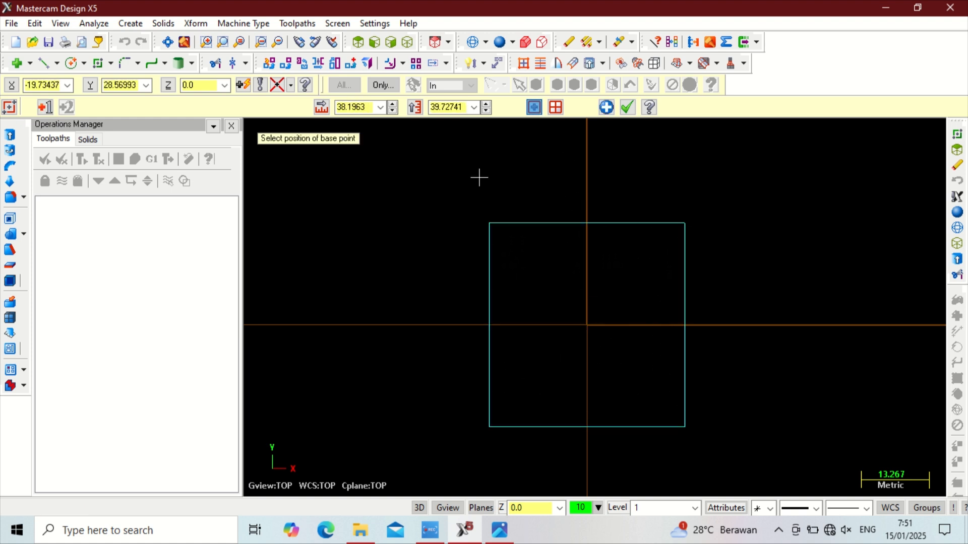
left_click(361, 107)
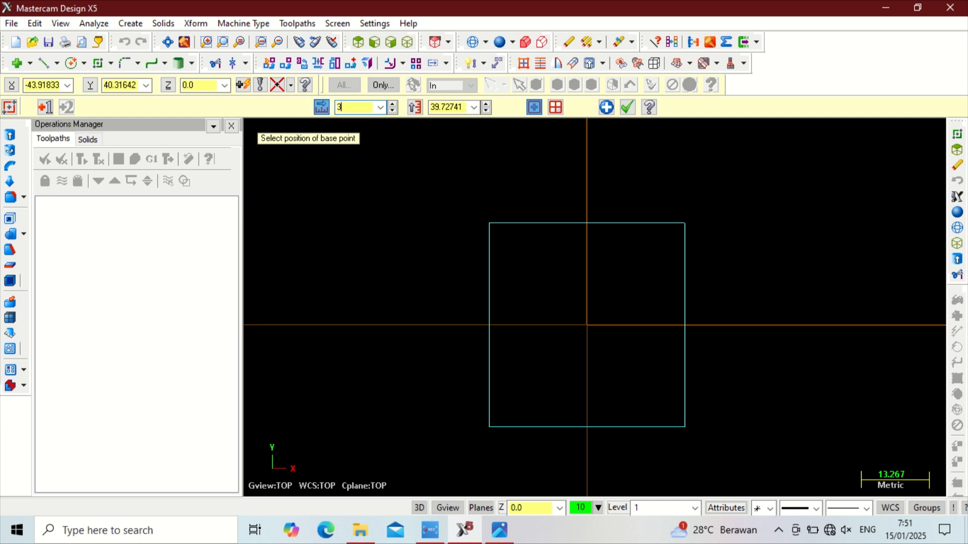
left_click(440, 111)
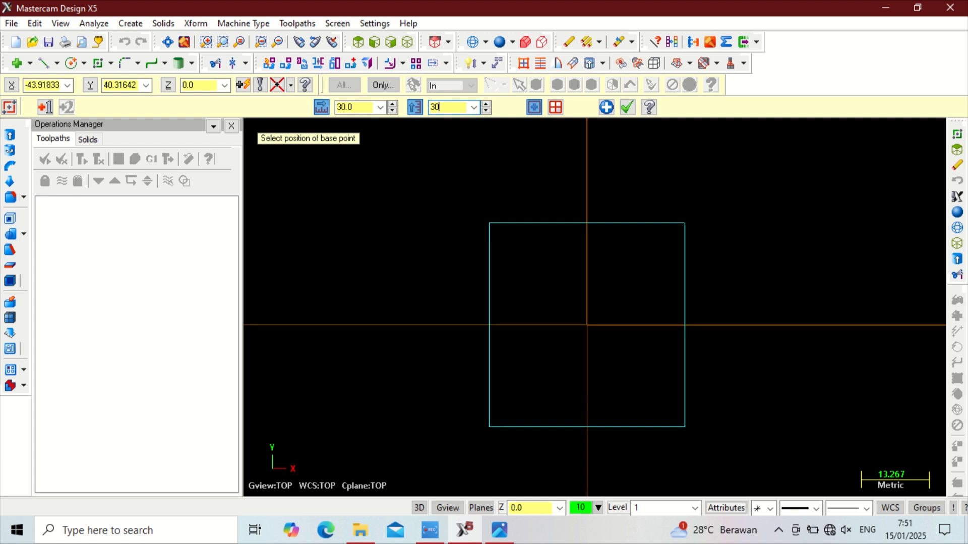
key("Return")
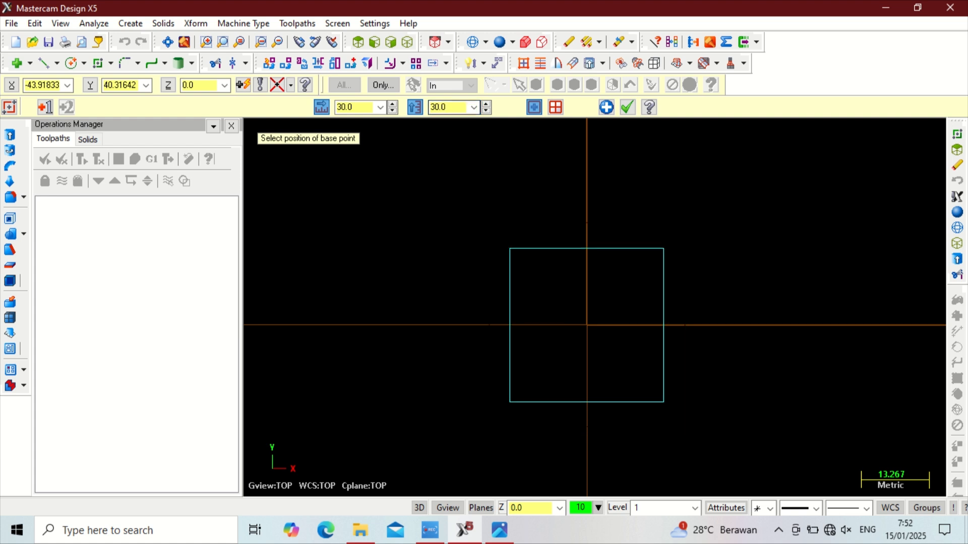
Draw a rectangle from the square's upper-left corner with width 20 and height -10, anchored at its corner instead of its centre.
left_click(517, 250)
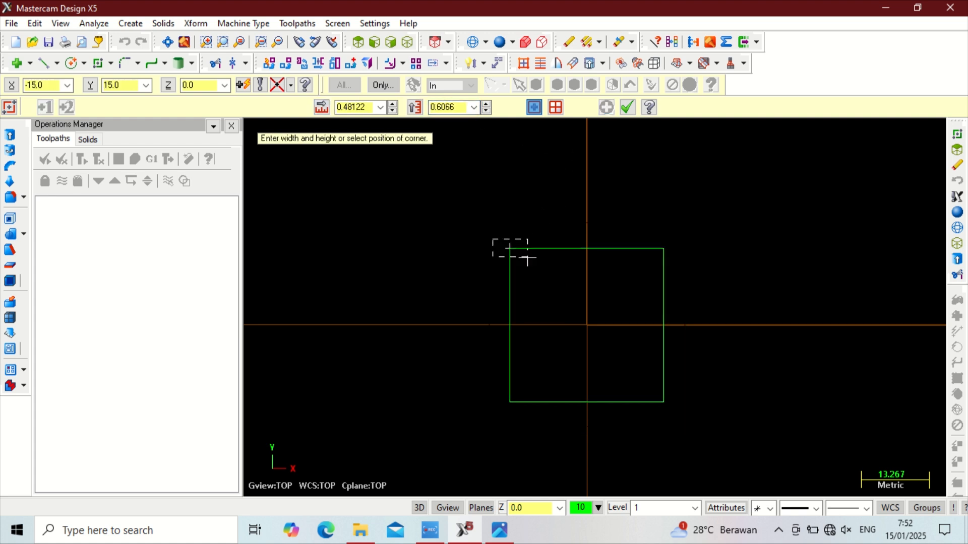
left_click(534, 107)
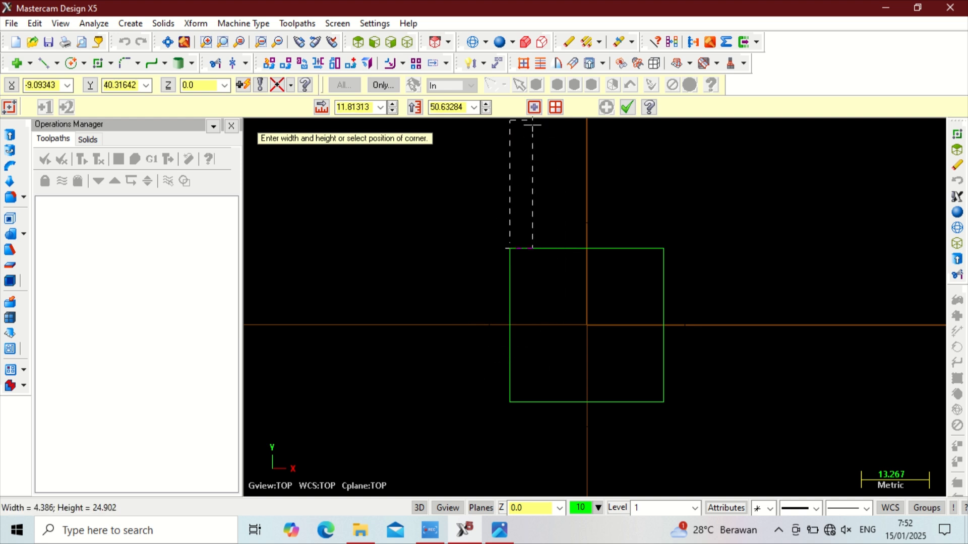
left_click(627, 291)
left_click(363, 107)
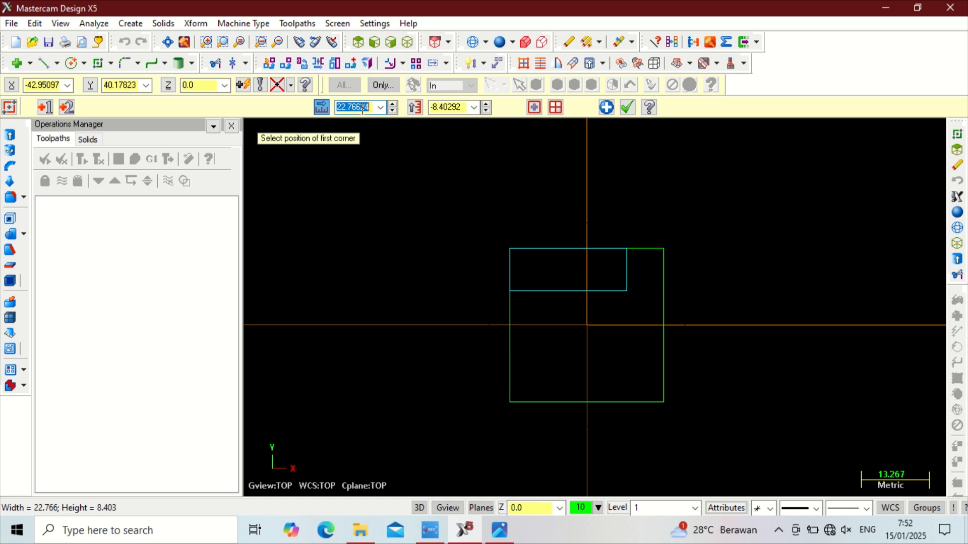
left_click(451, 107)
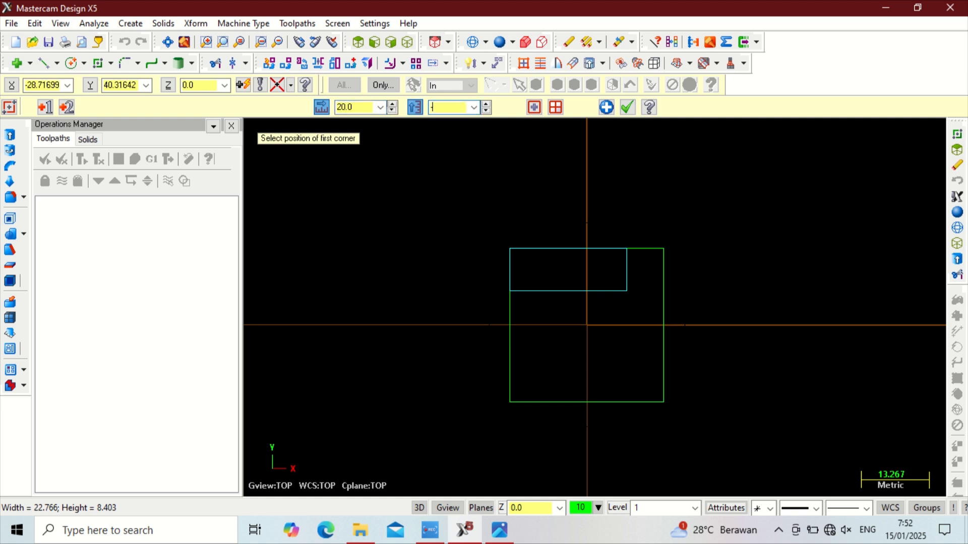
key("Return")
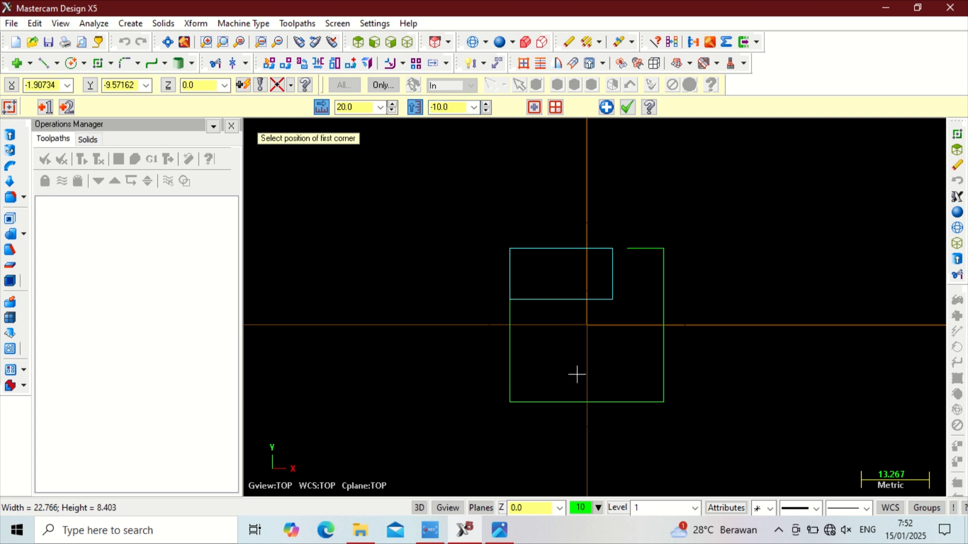
Draw a rectangle 10 mm wide and 20 mm high centred on the midpoint of the square's lower edge.
left_click(587, 402)
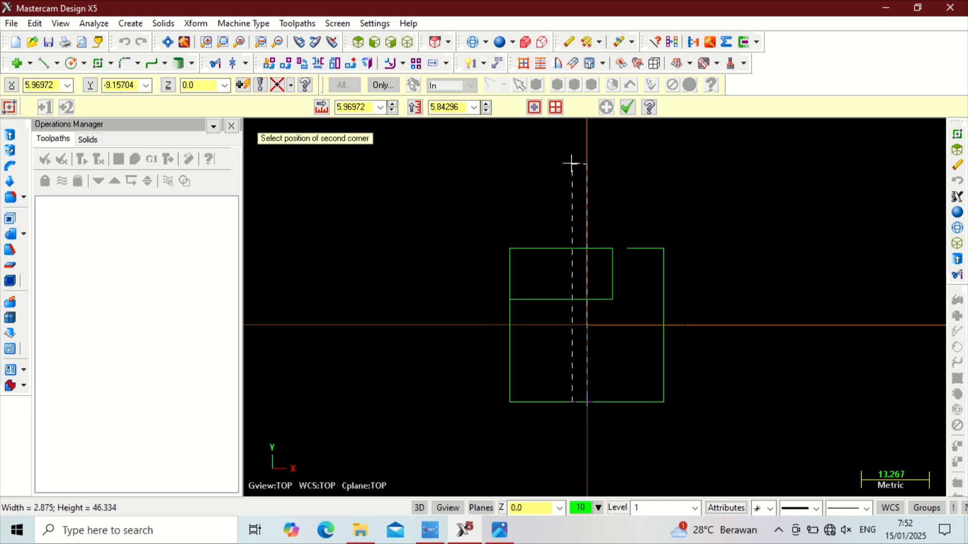
left_click(535, 107)
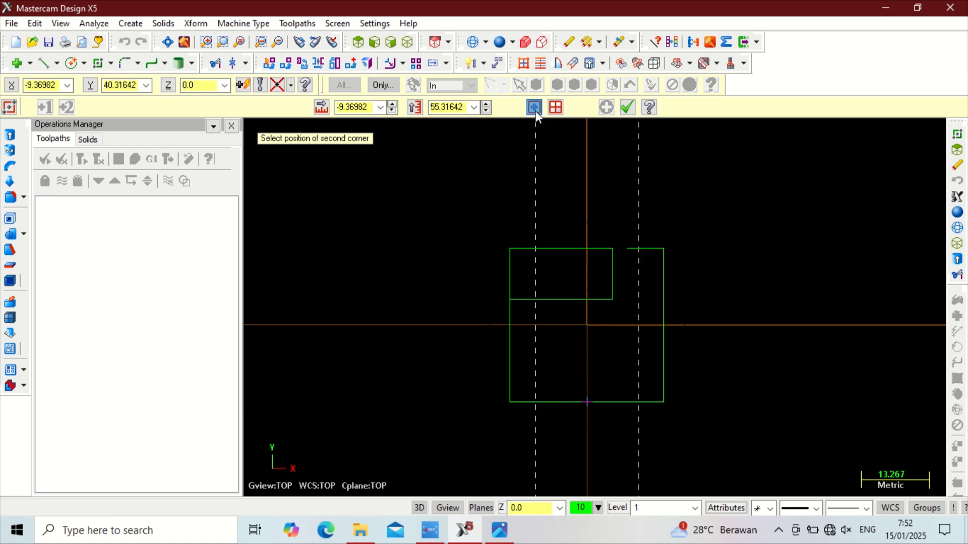
left_click(619, 358)
left_click(352, 107)
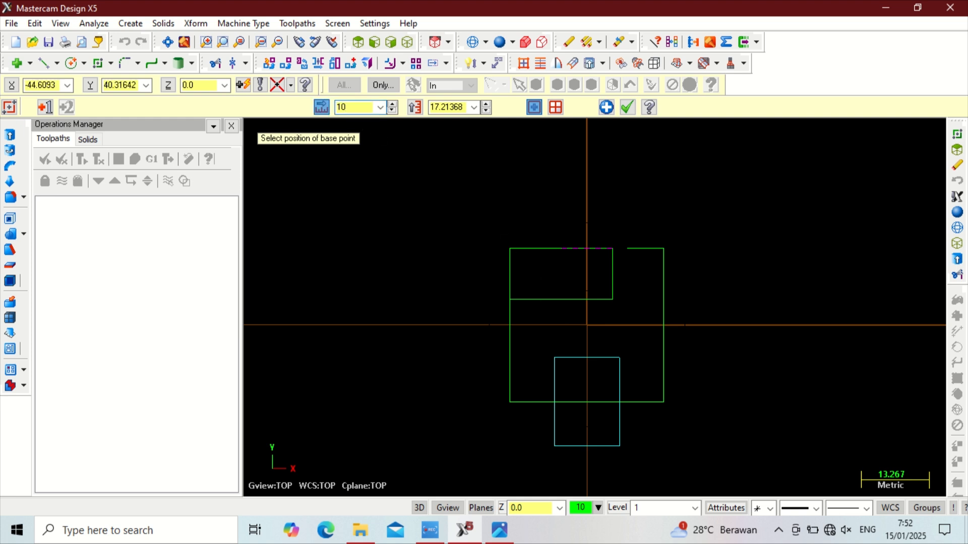
left_click(436, 108)
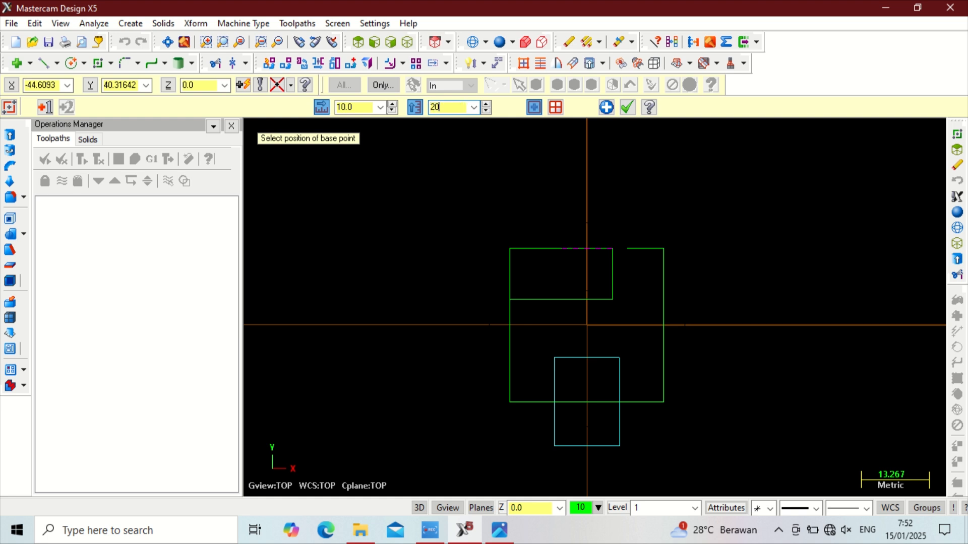
key("Return")
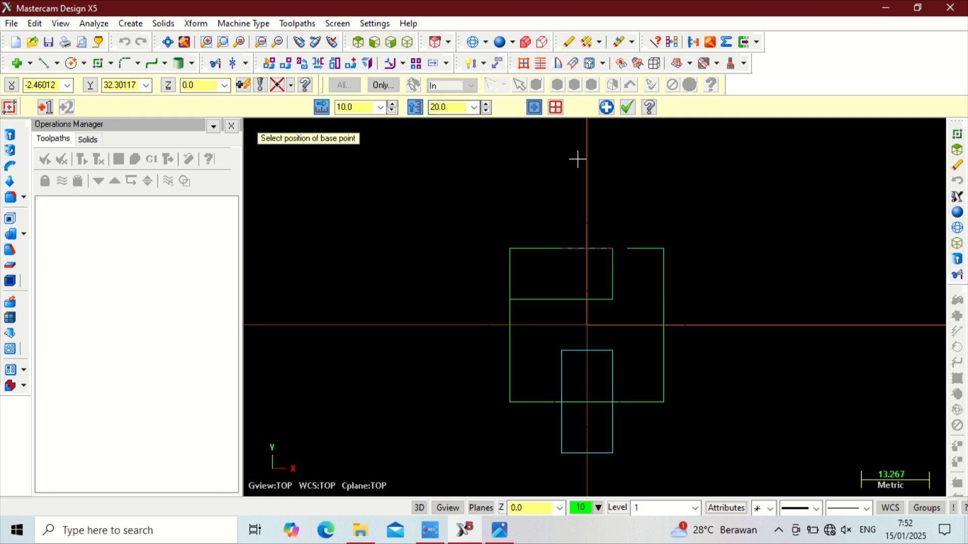
left_click(627, 107)
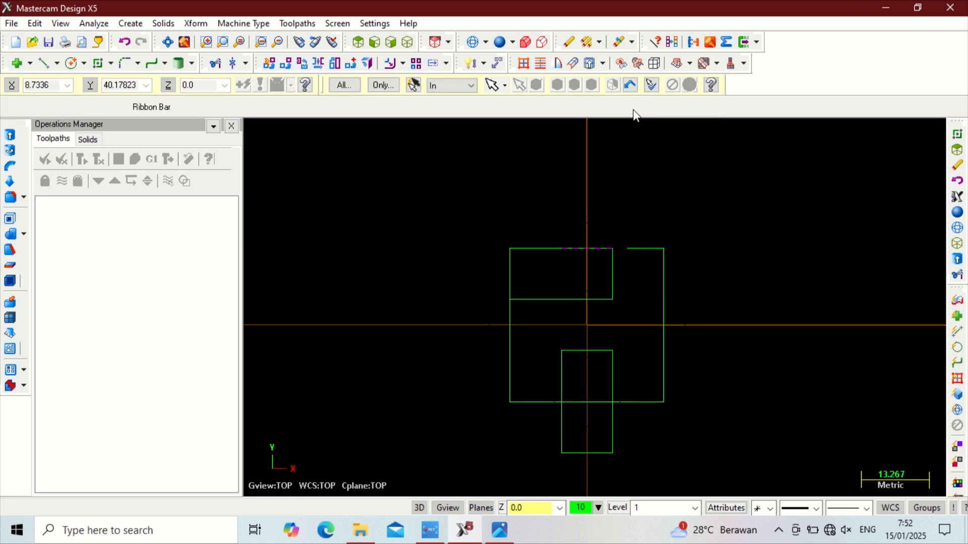
Draw a horizontal line about 15.5 mm long from the 20 mm rectangle's lower-right corner past the square's right edge.
left_click(41, 61)
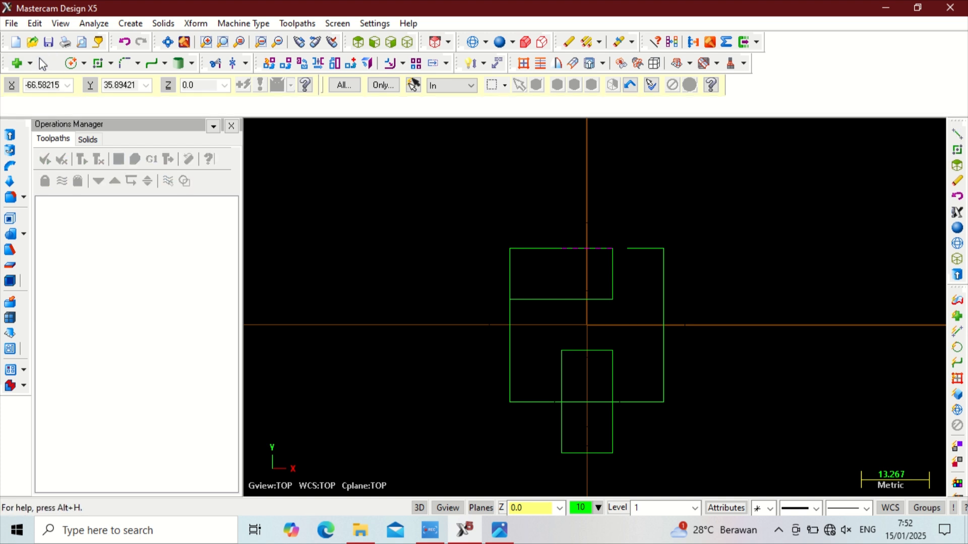
left_click(618, 302)
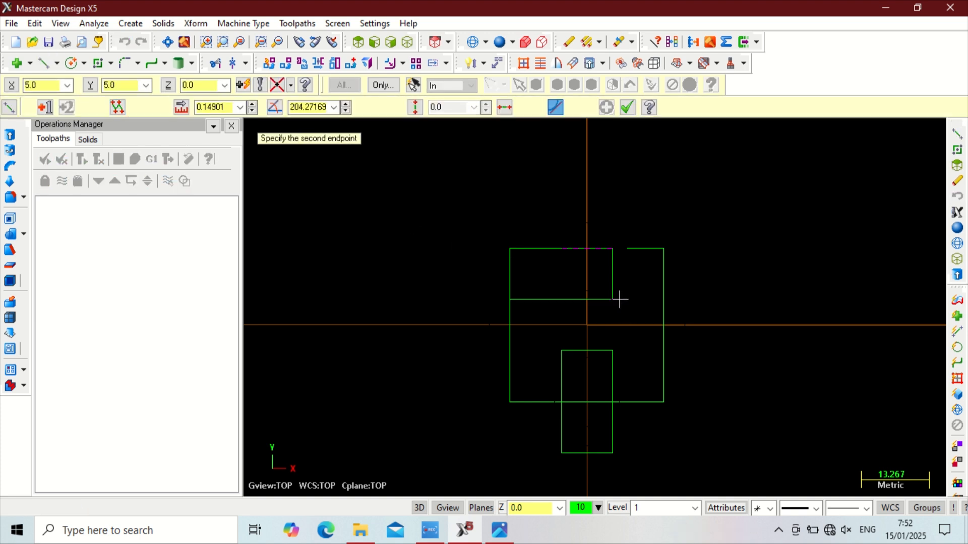
left_click(691, 299)
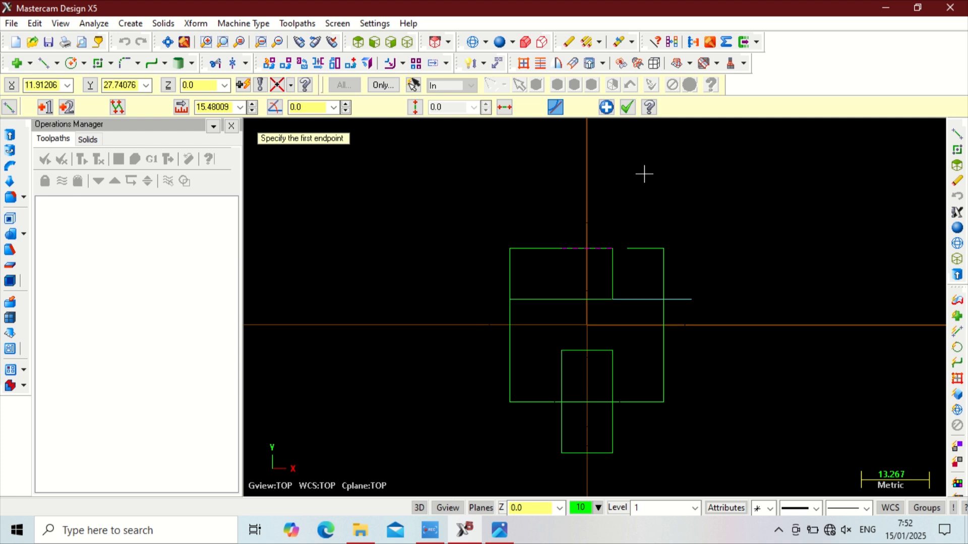
left_click(627, 107)
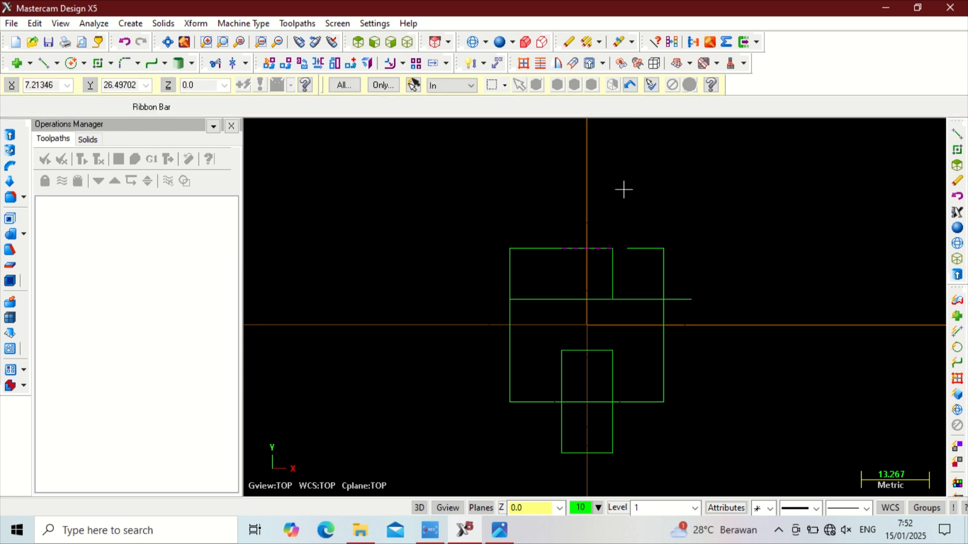
Trim away the overhanging line end and the square's upper-right corner segments to form a step in the outline.
left_click(214, 63)
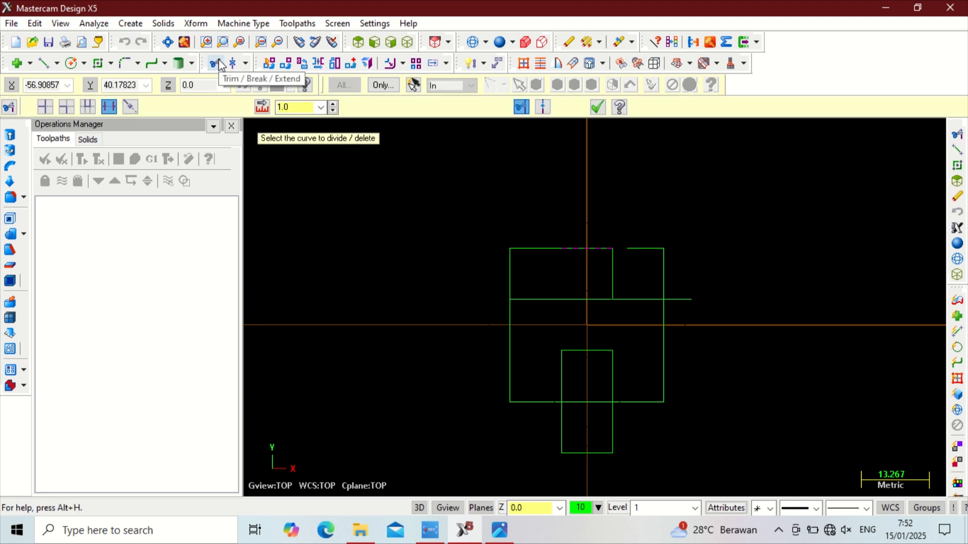
left_click(600, 248)
left_click(687, 301)
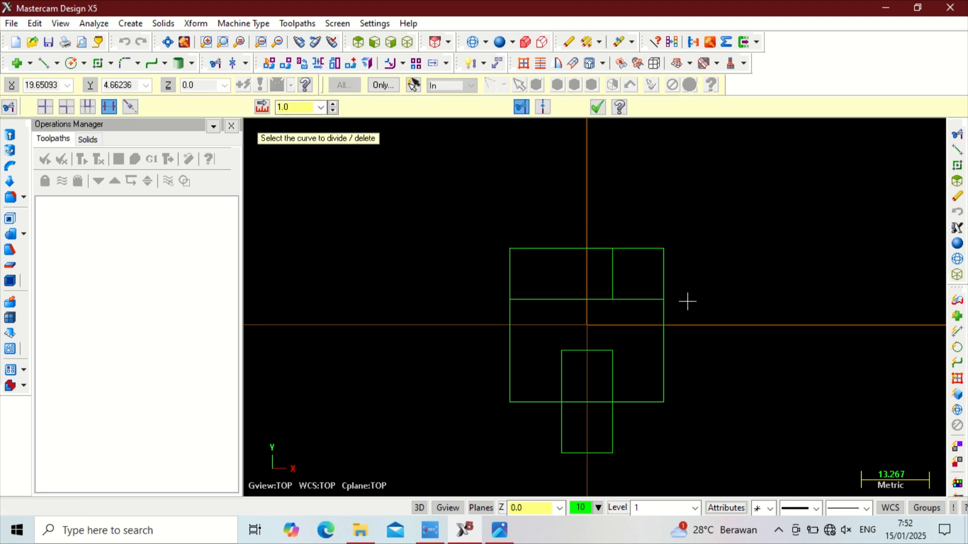
left_click(669, 275)
left_click(650, 249)
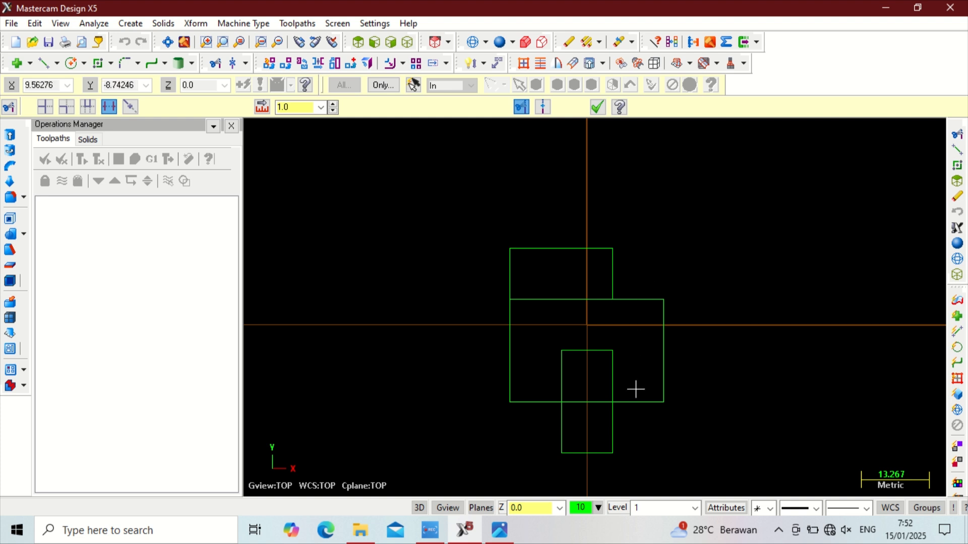
Trim the 10 mm rectangle's part below the square and the lower edge segment between its sides to open a slot.
left_click(613, 434)
left_click(598, 450)
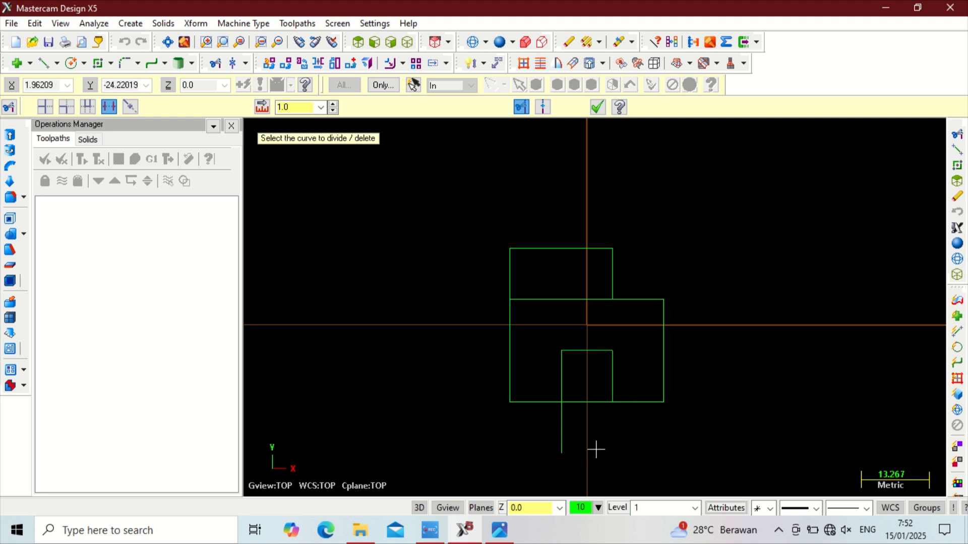
left_click(561, 437)
left_click(589, 405)
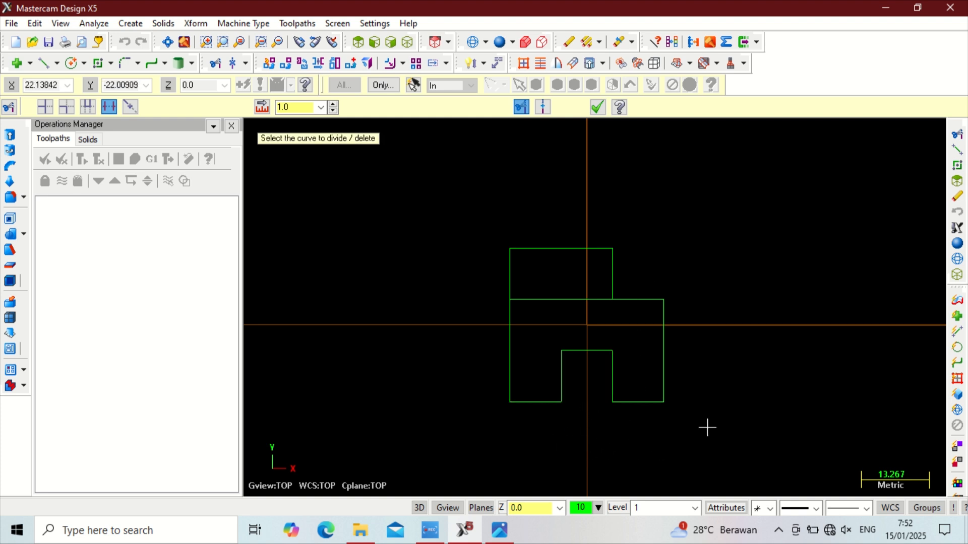
left_click(596, 108)
Extrude the closed outer outline 10 mm downward as a new solid body, working in the isometric view.
middle_click_drag(627, 248, 679, 200)
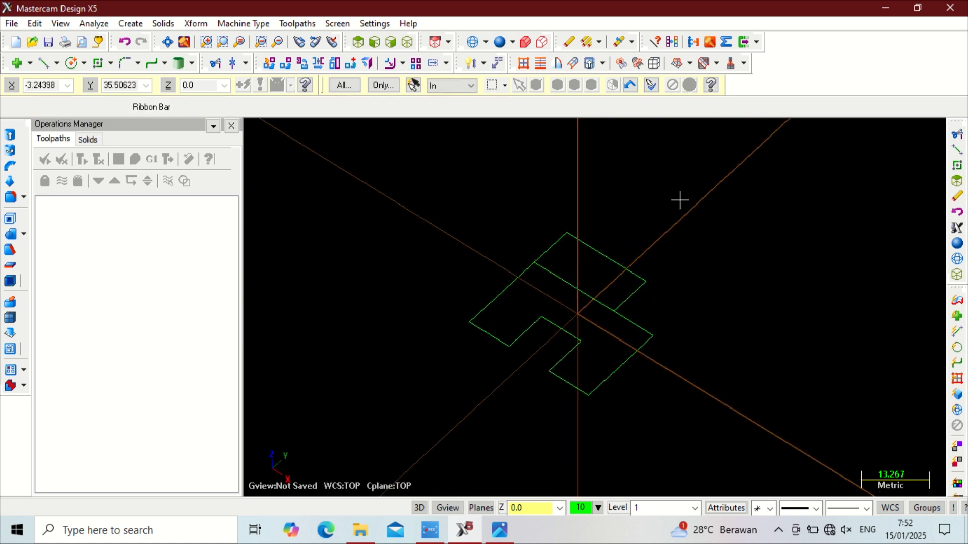
left_click(408, 42)
scroll(473, 335, "up", 3)
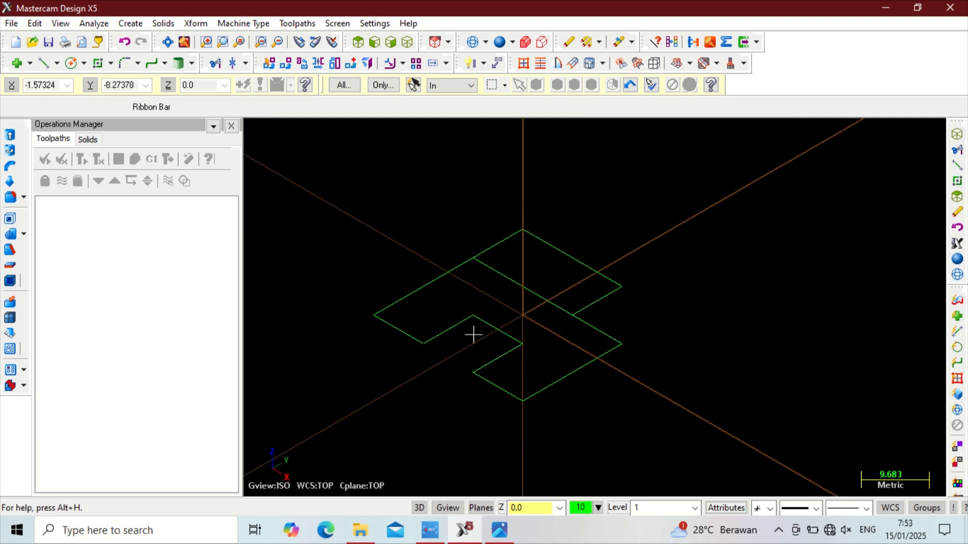
scroll(462, 287, "up", 1)
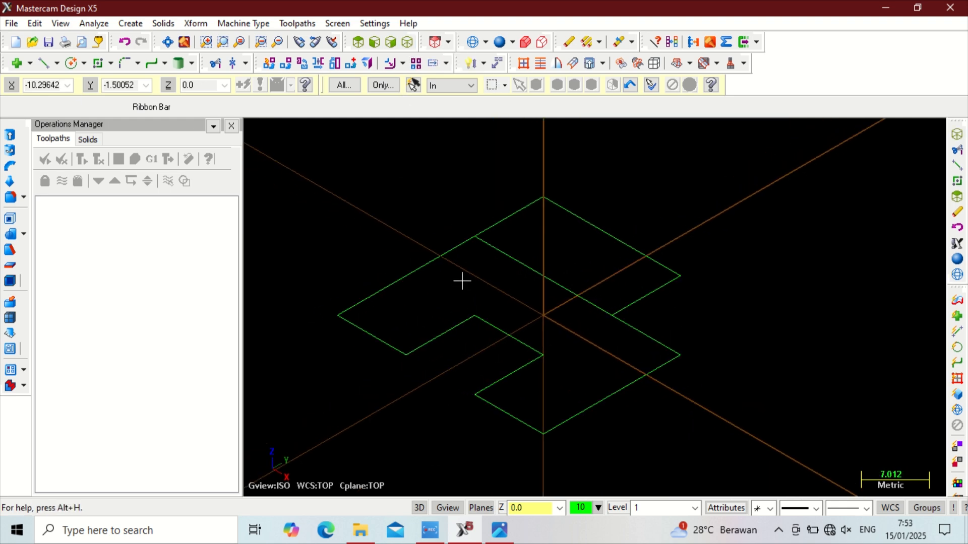
left_click(163, 24)
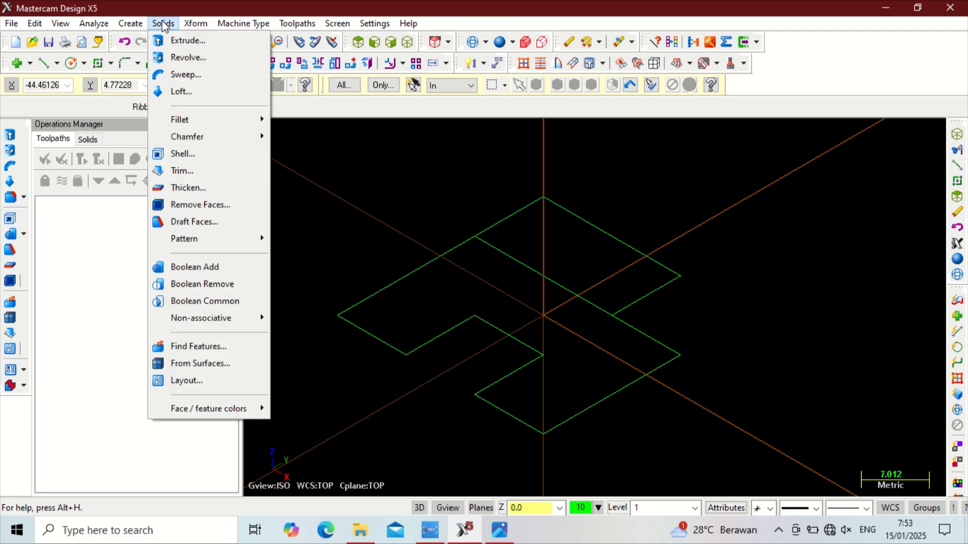
left_click(178, 40)
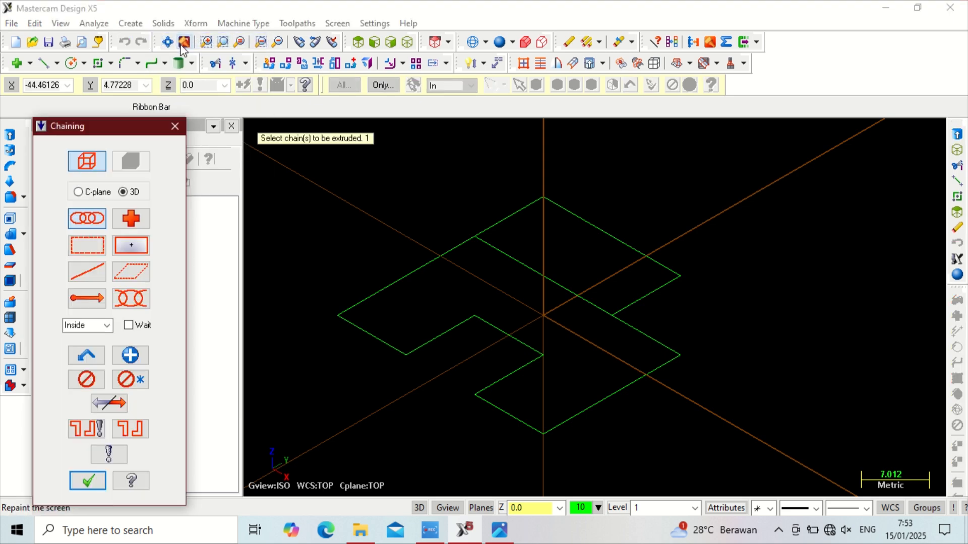
left_click(357, 300)
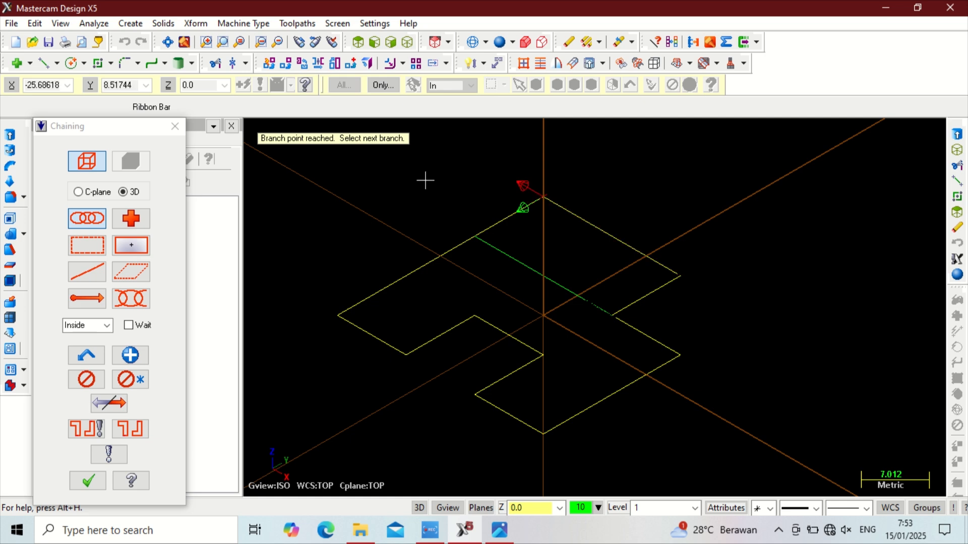
left_click(88, 479)
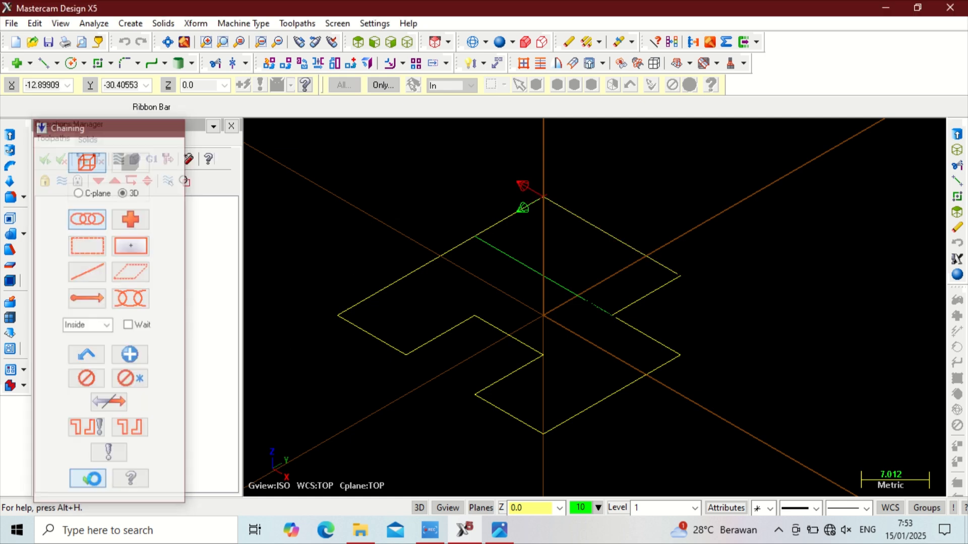
left_click(447, 244)
double_click(146, 291)
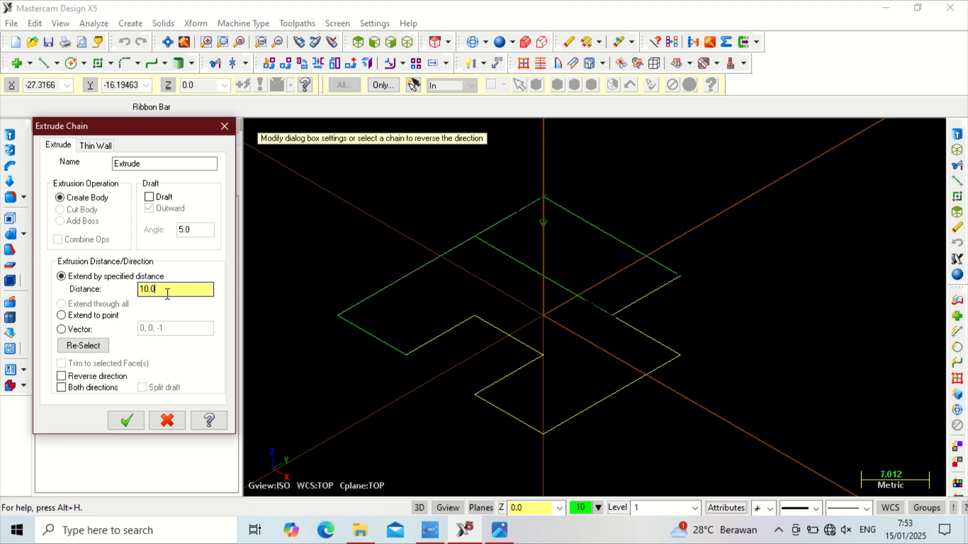
left_click(126, 421)
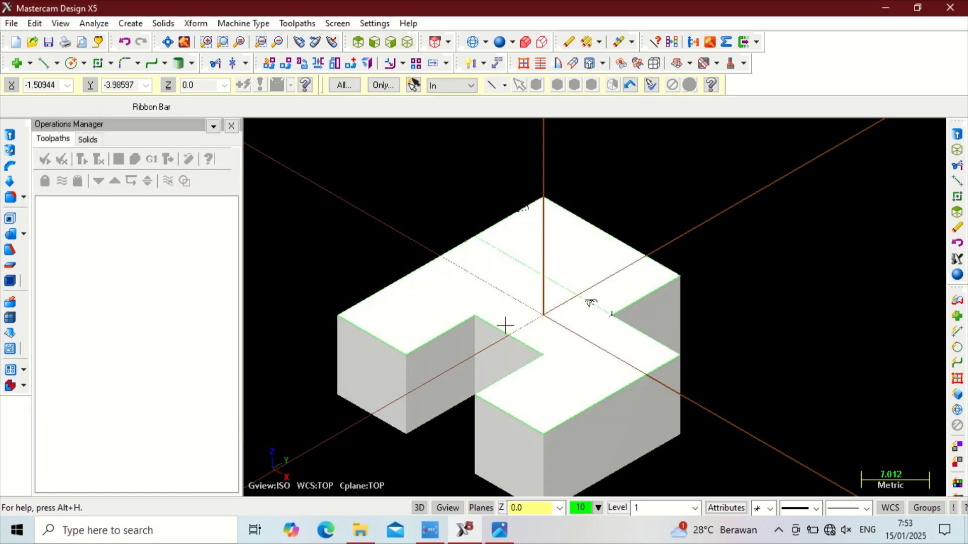
Extrude the closed rectangle along the rear of the slotted base's top face 20 mm upward as a new solid body, working in wireframe.
left_click(473, 42)
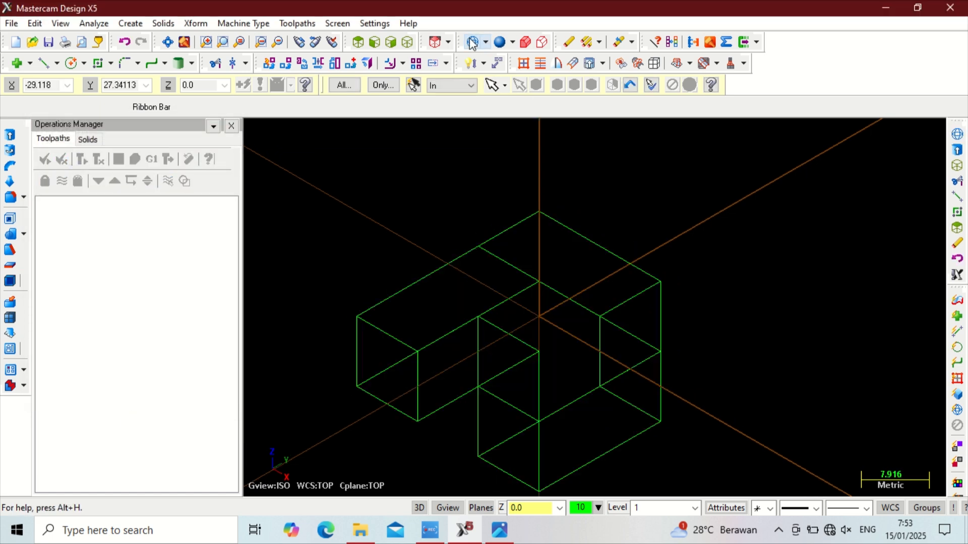
left_click(499, 42)
left_click(473, 42)
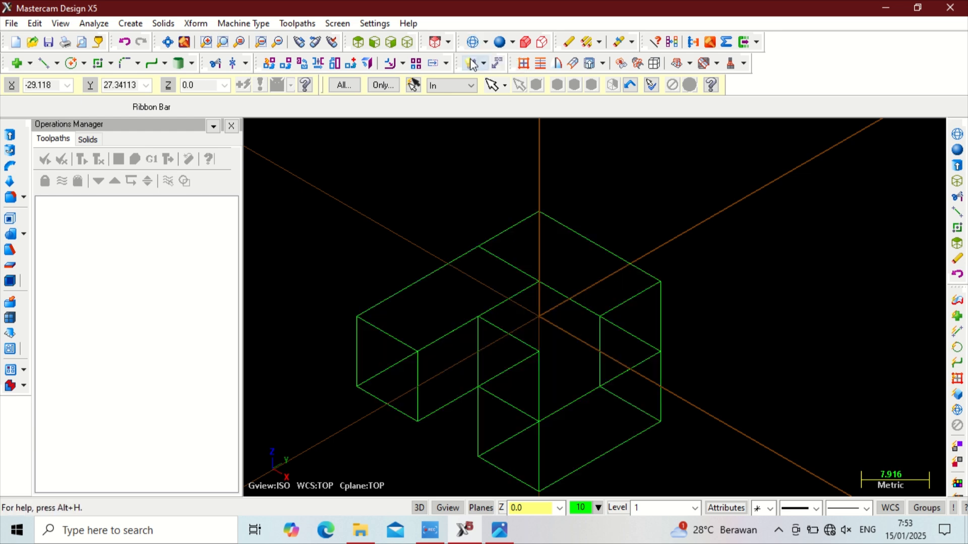
mouse_move(480, 182)
middle_mouse_down()
mouse_move(482, 160)
mouse_move(479, 170)
middle_mouse_up()
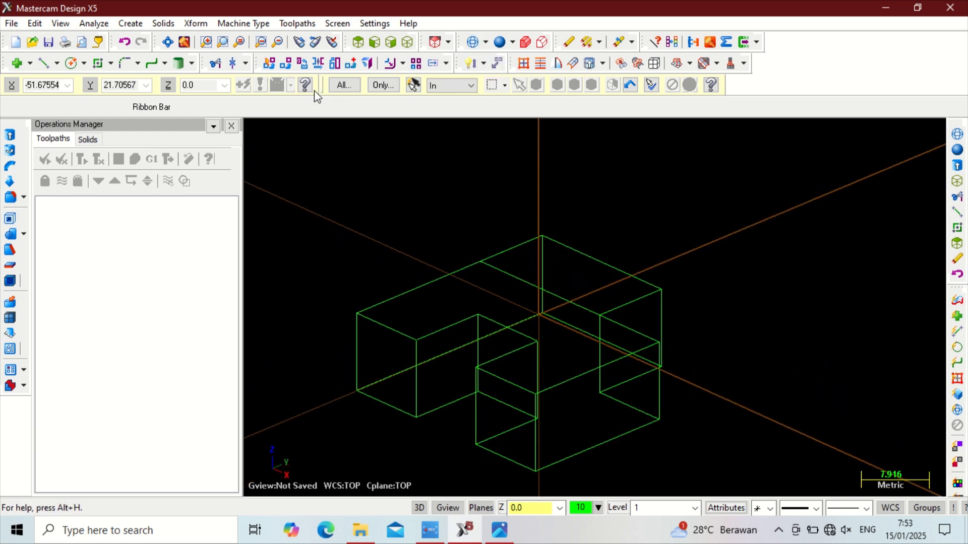
left_click(163, 23)
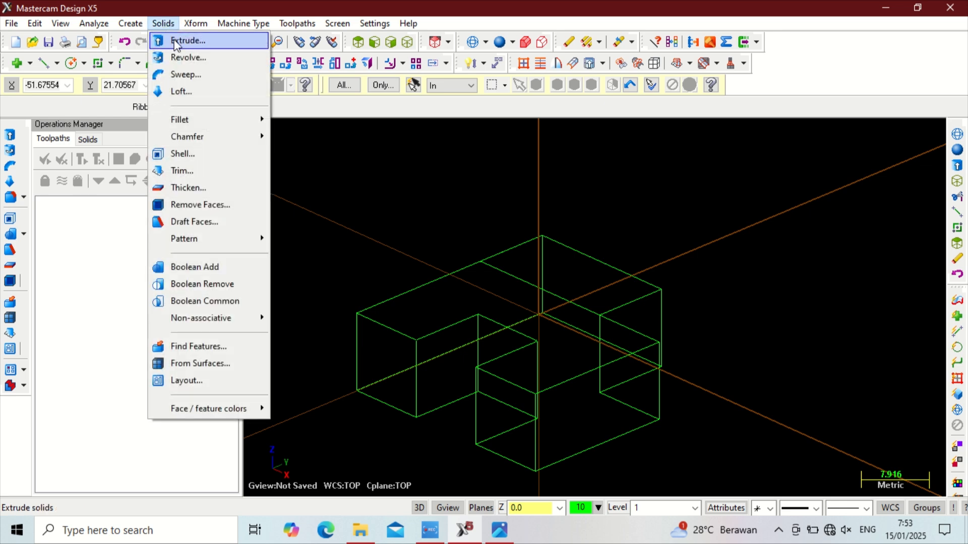
left_click(174, 41)
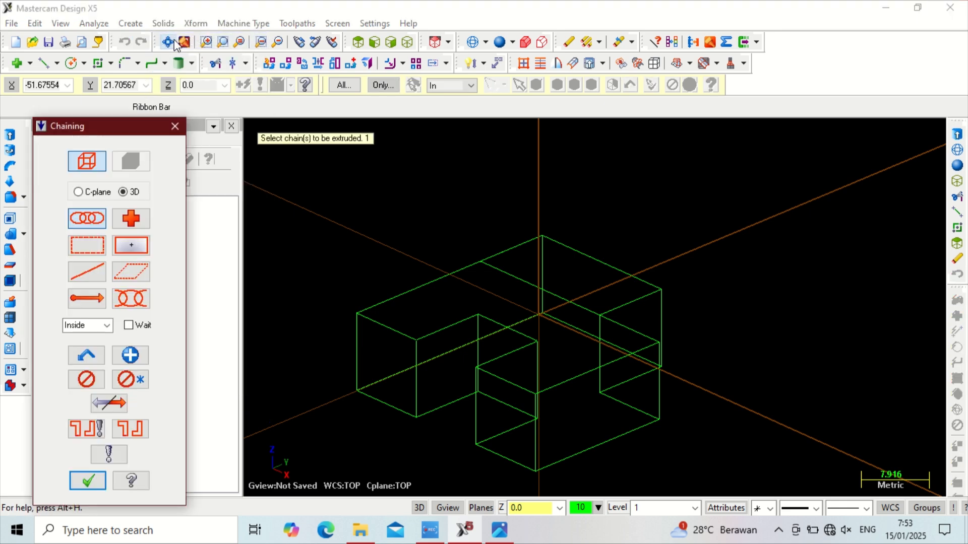
left_click(496, 276)
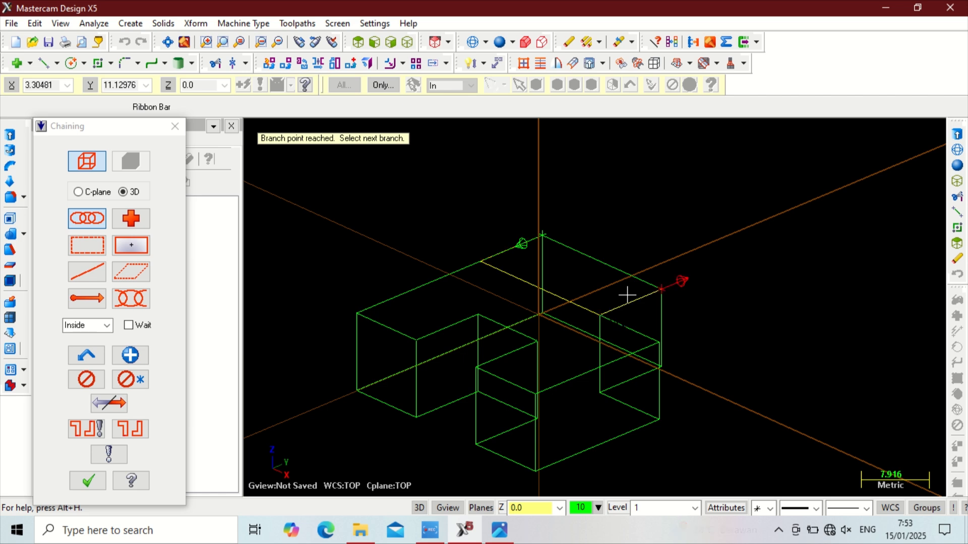
left_click(592, 257)
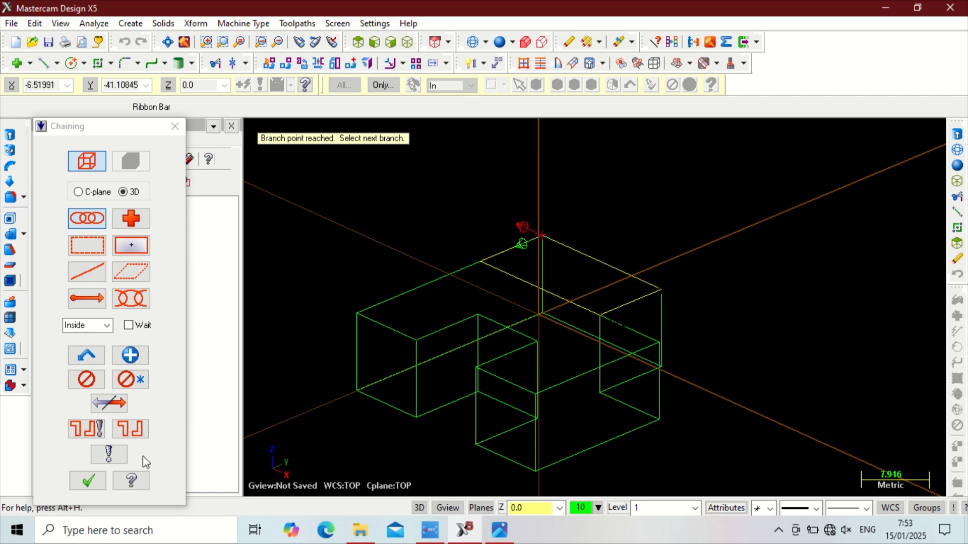
left_click(86, 479)
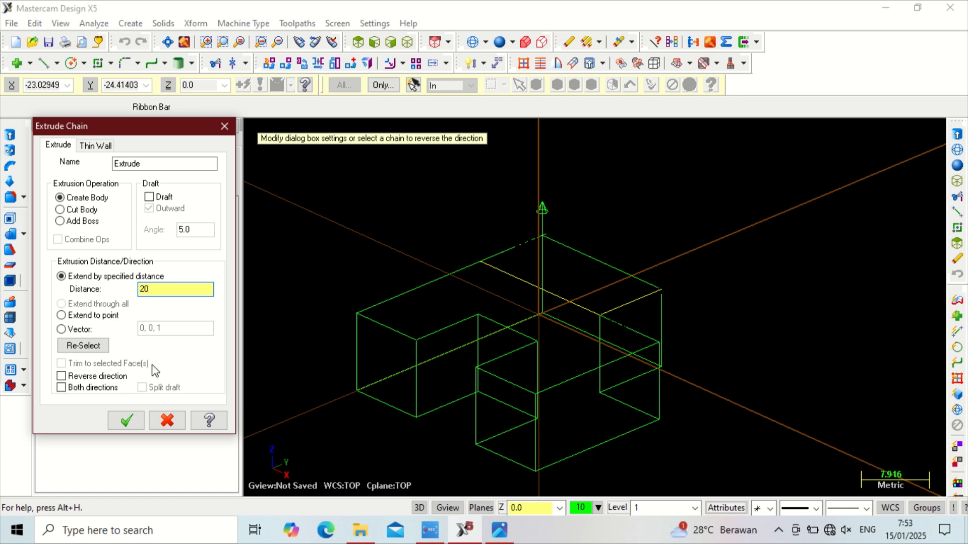
left_click(126, 421)
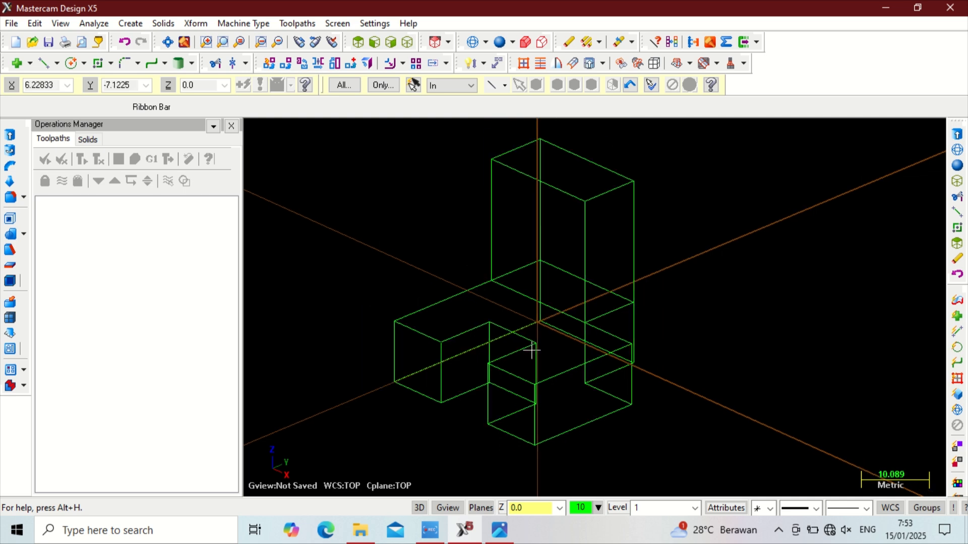
Shade the model and select the upright block and the slotted base in turn to check whether they are separate bodies.
middle_click_drag(531, 349, 517, 295)
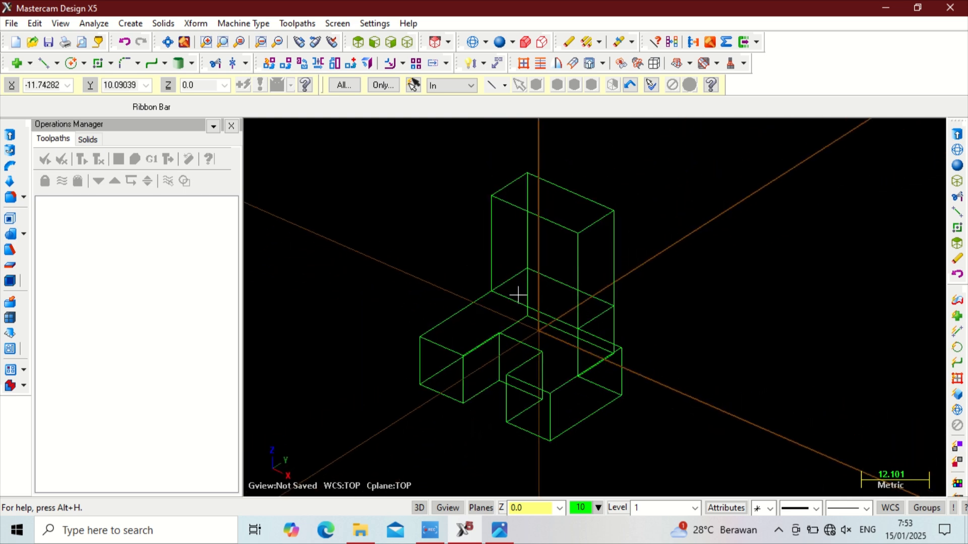
left_click(499, 42)
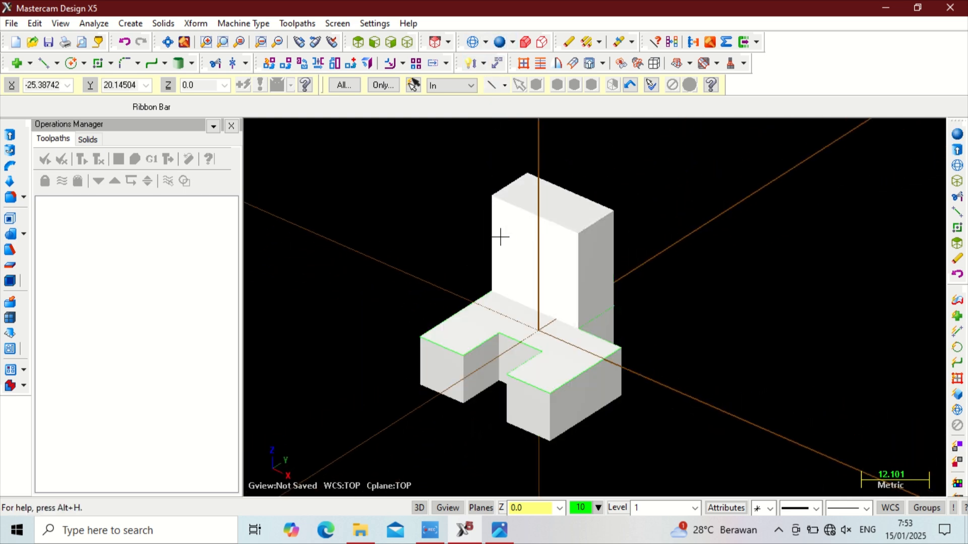
mouse_move(500, 236)
middle_mouse_down()
mouse_move(479, 244)
mouse_move(534, 234)
middle_mouse_up()
left_click(533, 233)
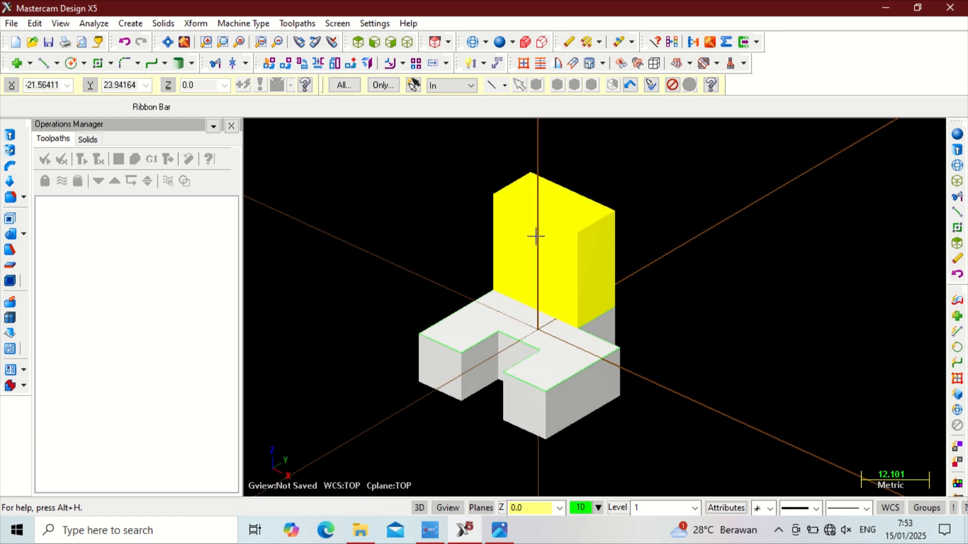
left_click(530, 328)
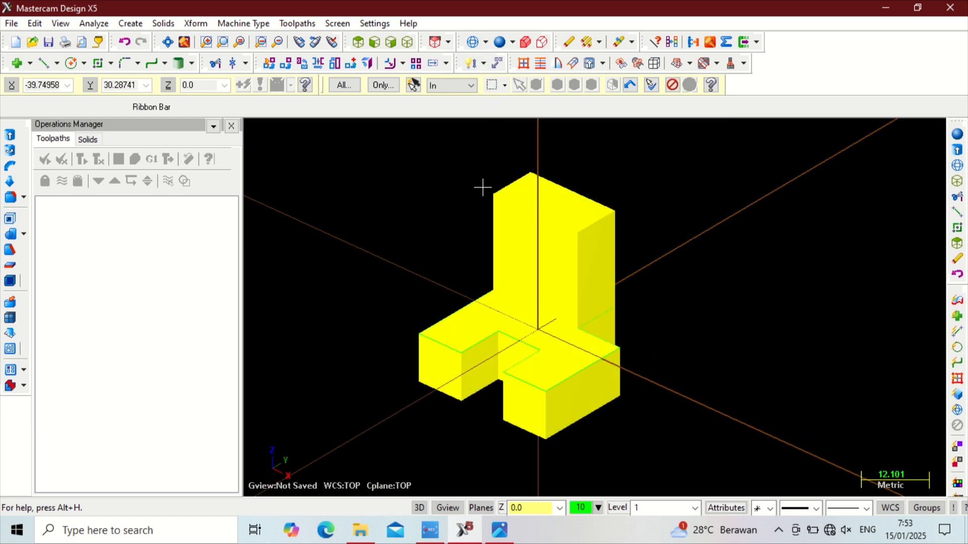
left_click(522, 227)
left_click(504, 368)
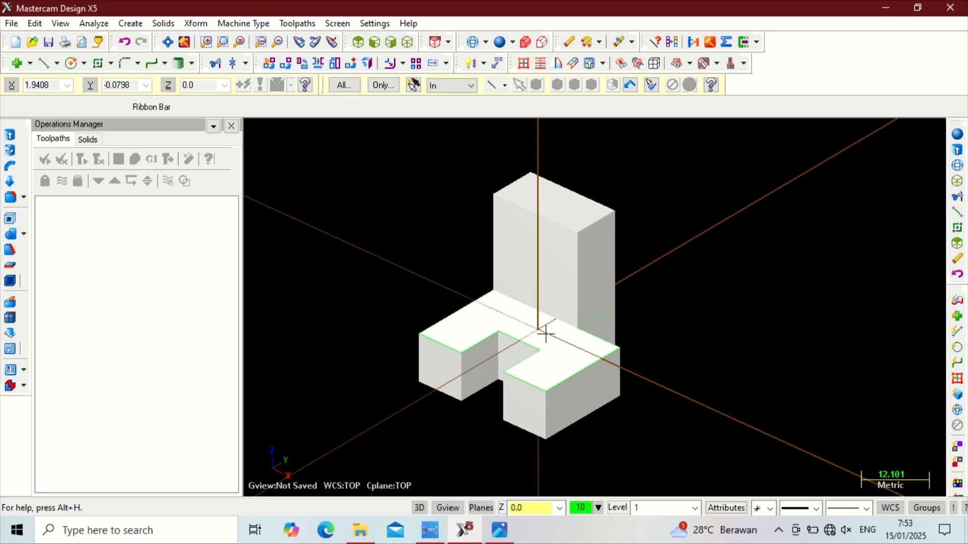
Merge the solids with Boolean Add, using the upright block as the target body and the slotted base as the tool body.
left_click(164, 24)
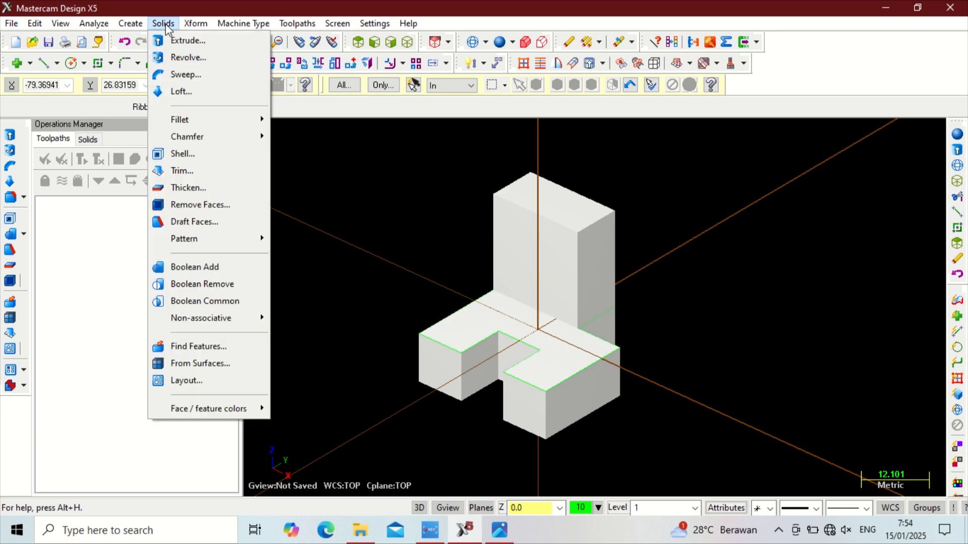
left_click(222, 271)
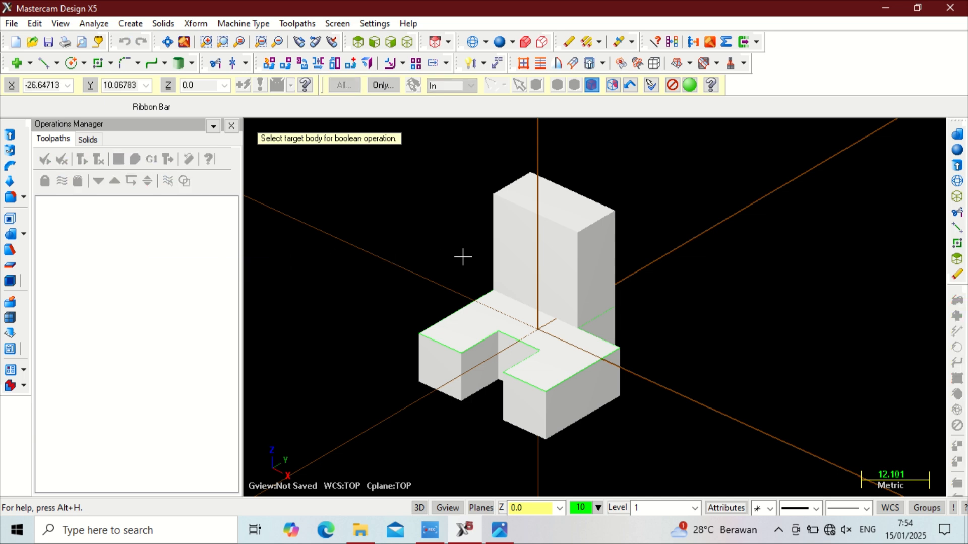
left_click(521, 240)
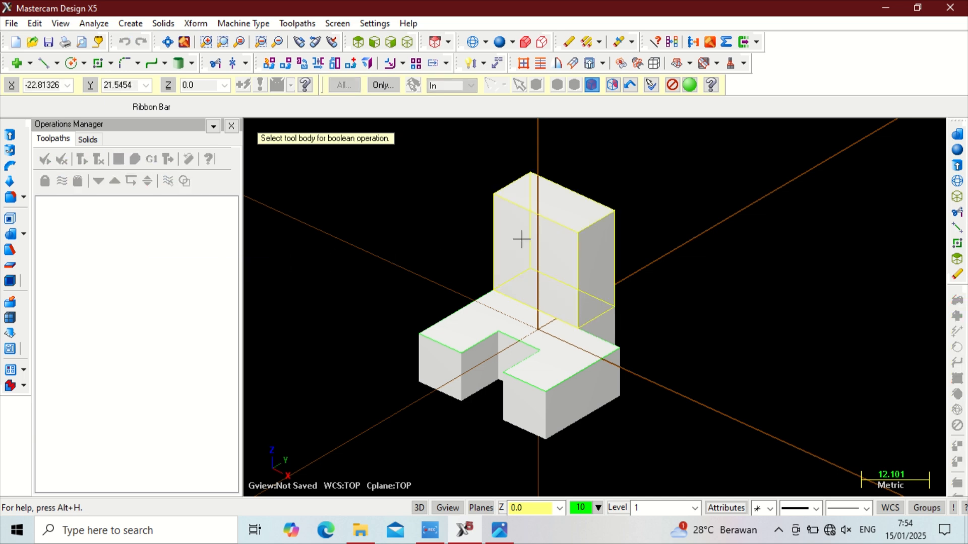
left_click(479, 319)
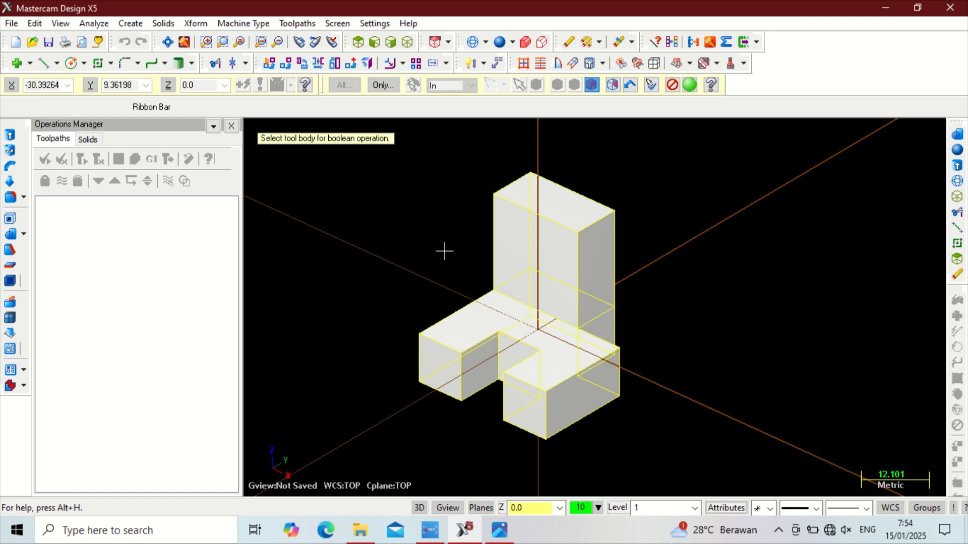
key("Return")
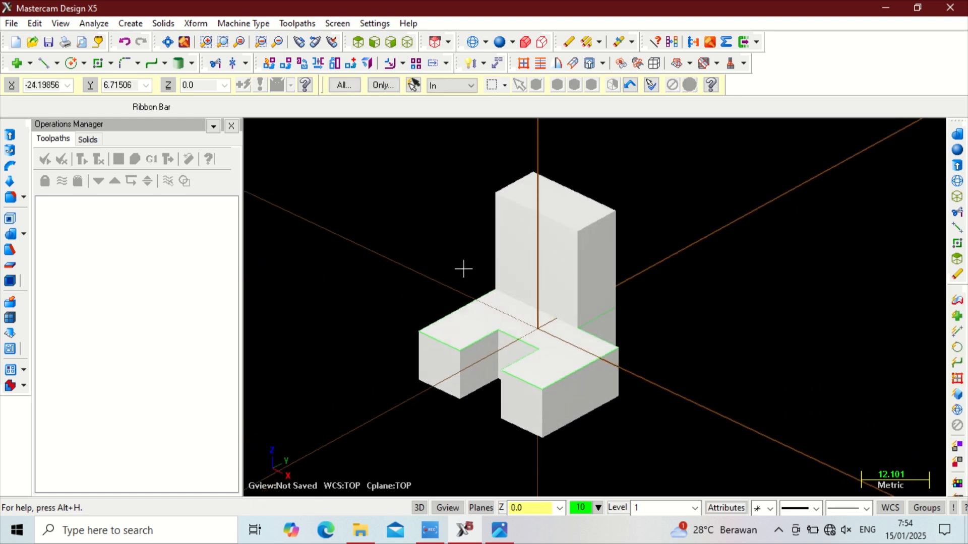
Select the merged solid to check that it is one body, inspect it in wireframe and shaded display, and deselect it.
left_click(529, 257)
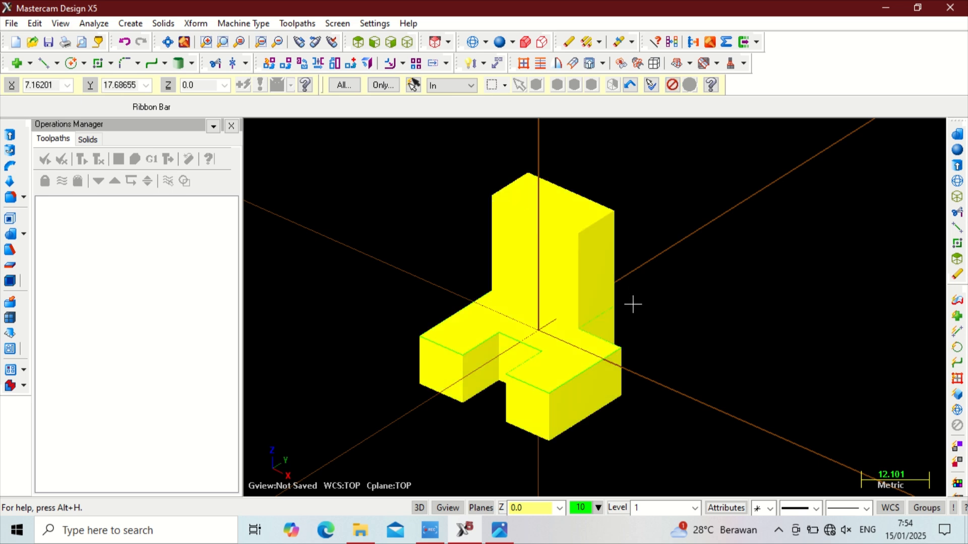
left_click(472, 42)
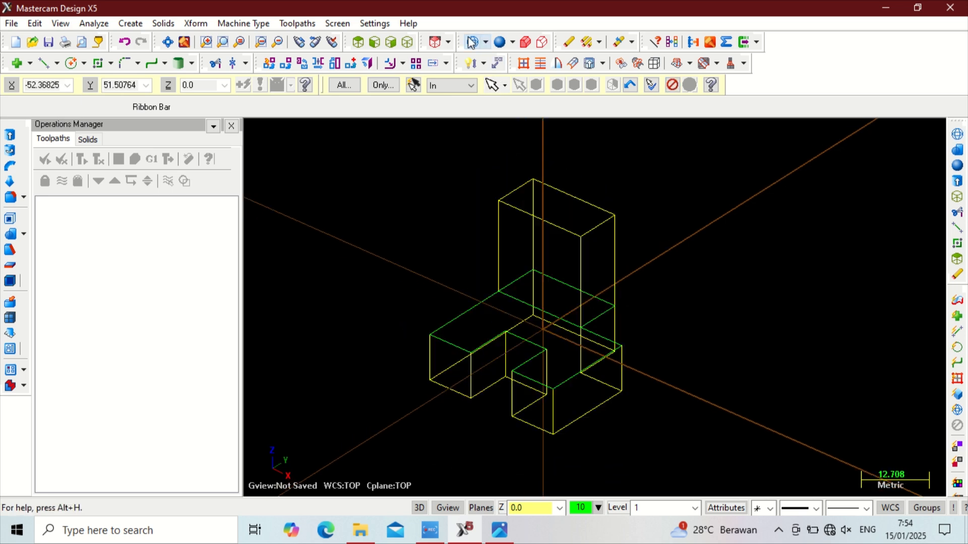
scroll(454, 210, "up", 1)
scroll(454, 209, "down", 1)
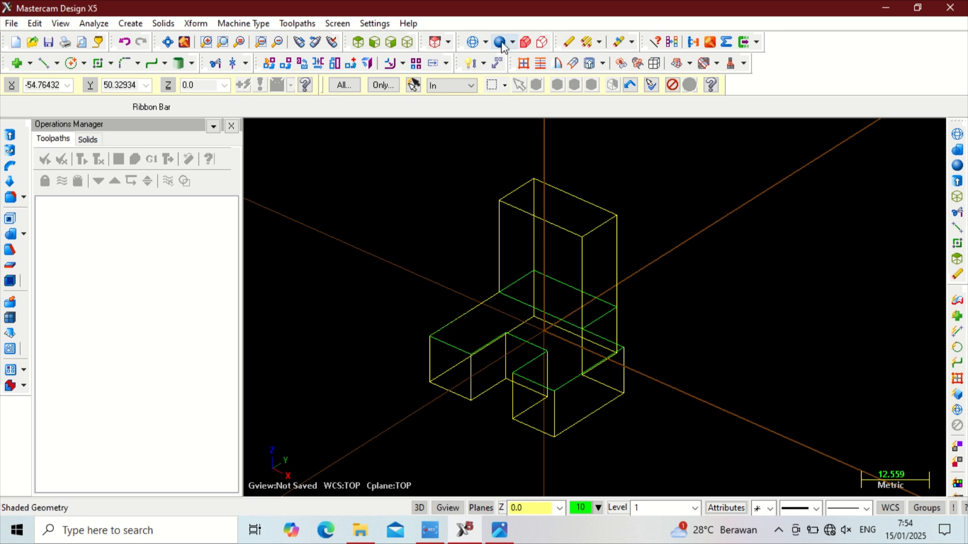
left_click(499, 42)
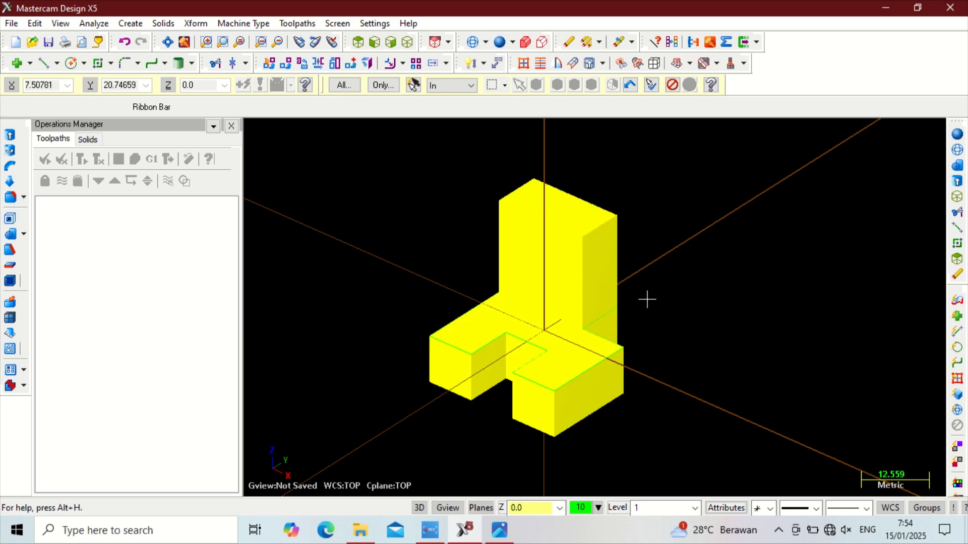
scroll(420, 242, "down", 3)
left_click(517, 288)
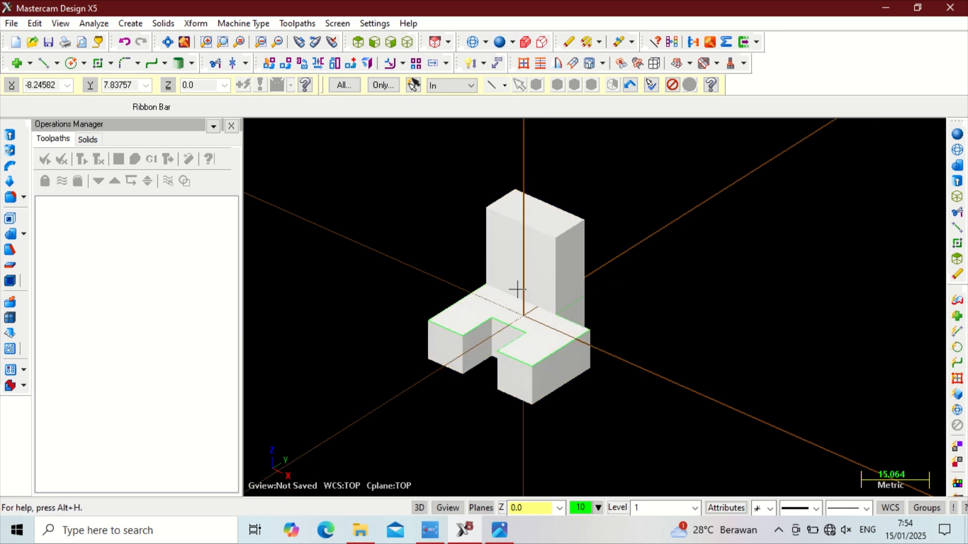
Hide the coordinate axes around the shaded solid.
scroll(510, 356, "up", 2)
scroll(469, 277, "down", 1)
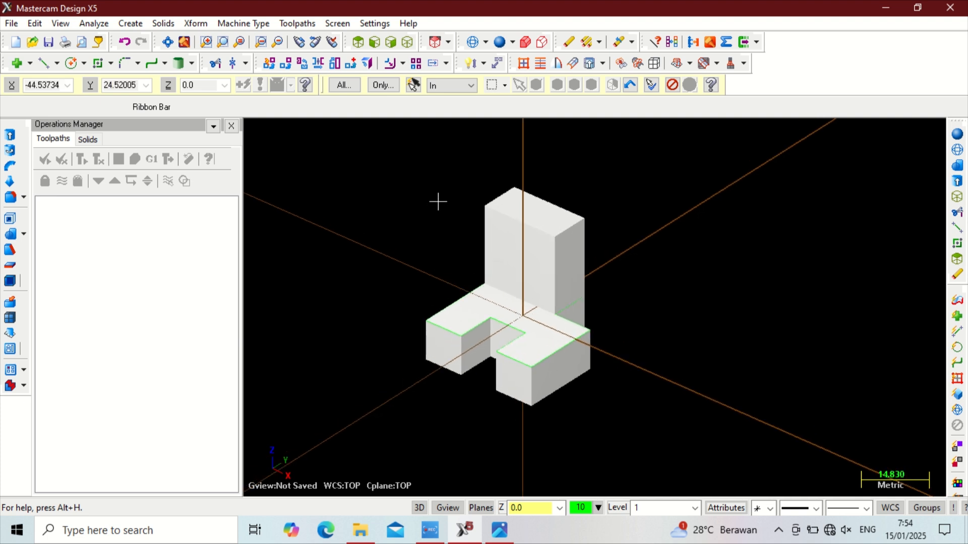
scroll(471, 318, "up", 3)
scroll(472, 315, "down", 1)
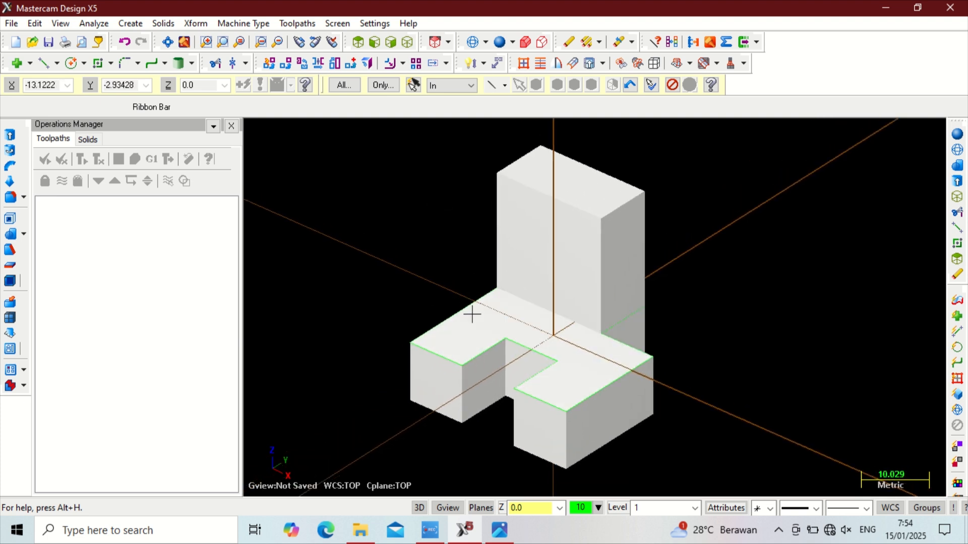
scroll(472, 315, "down", 1)
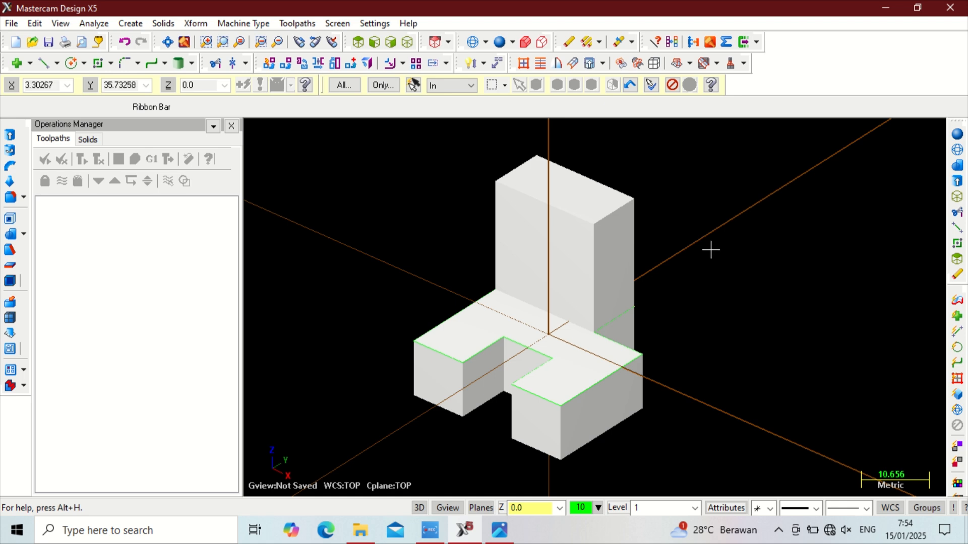
key("F9")
scroll(710, 249, "up", 1)
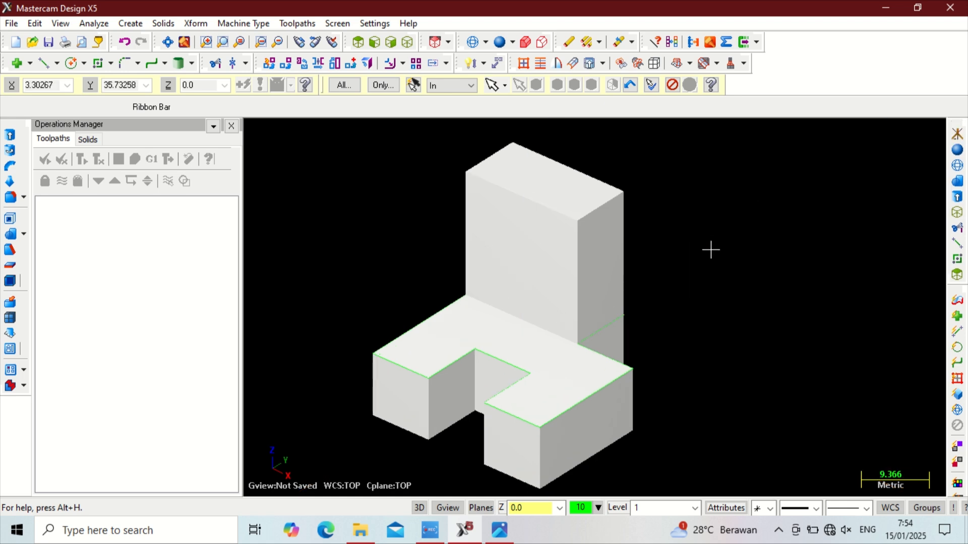